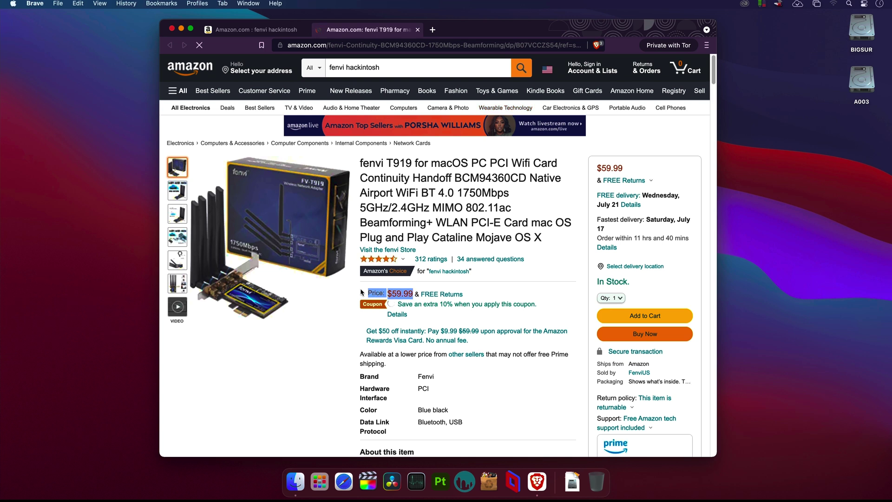
Go back to the fenvi hackintosh search results and open the fenvi M.2 (NGFF) to PCIe adapter listing.
{"action": "left_click", "coordinate": [261, 31]}
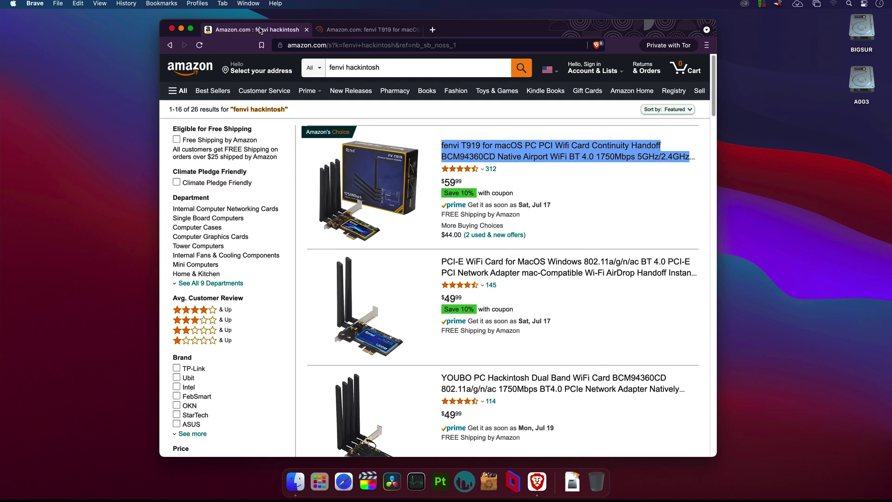
{"action": "scroll", "coordinate": [565, 212], "scroll_direction": "down", "scroll_amount": 15}
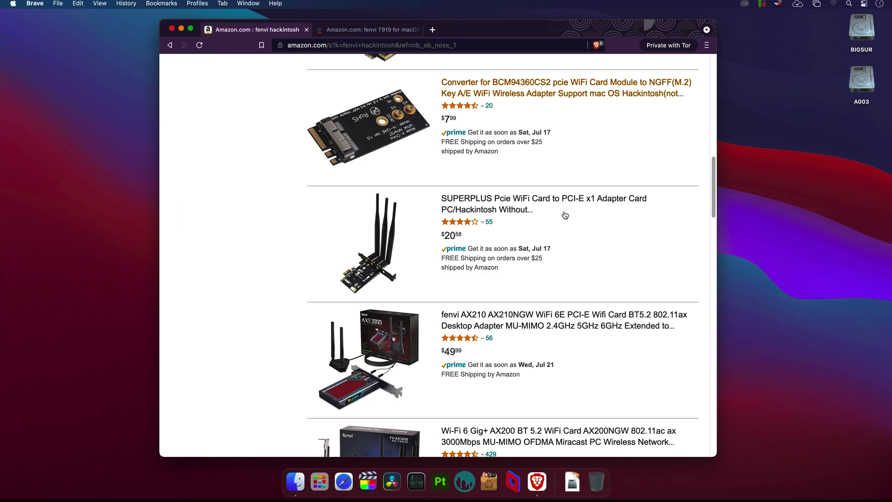
{"action": "scroll", "coordinate": [564, 214], "scroll_direction": "down", "scroll_amount": 20}
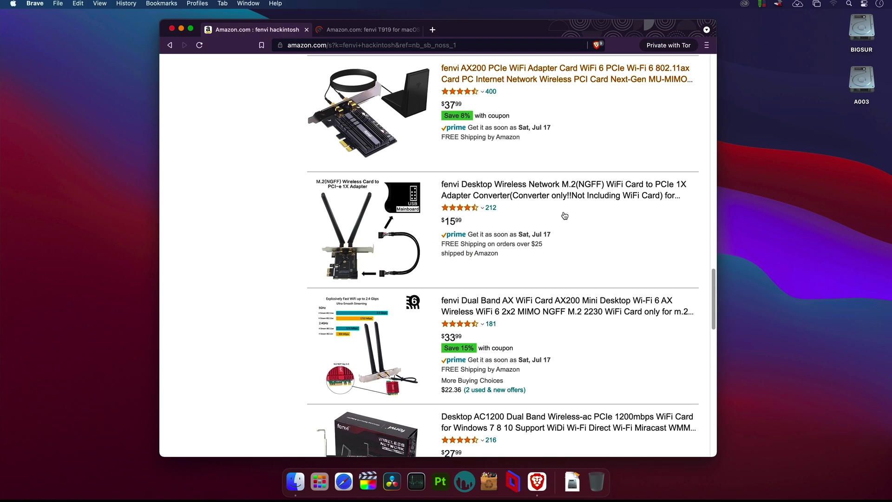
{"action": "left_click", "coordinate": [500, 194]}
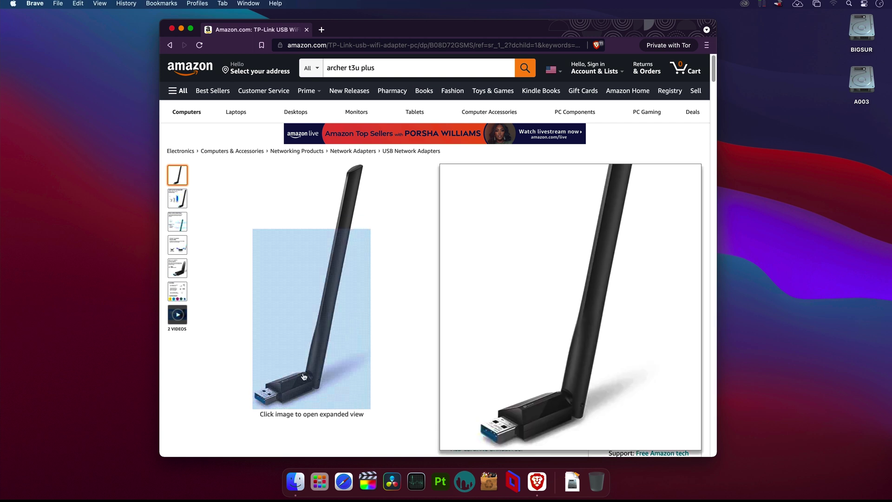
View the second Archer T3U Plus product photo, the bandwidth chart.
{"action": "left_click", "coordinate": [181, 197]}
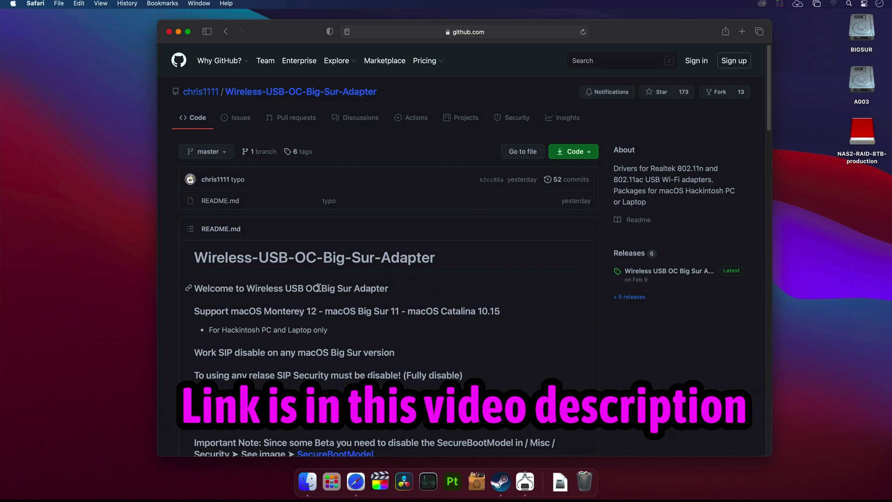
Highlight the README's Big Sur Adapter name, supported macOS versions, and Archer T3U Plus in the working-adapter list.
{"action": "left_click_drag", "start_coordinate": [329, 287], "coordinate": [383, 288]}
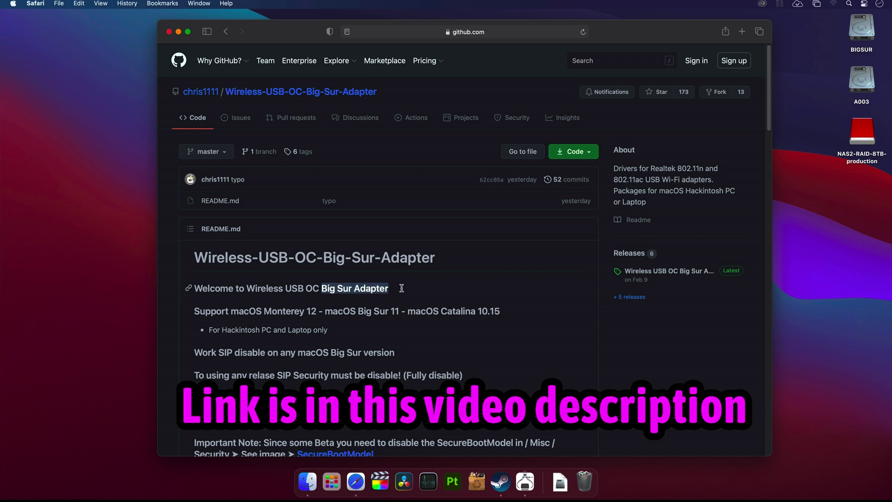
{"action": "left_click_drag", "start_coordinate": [195, 311], "coordinate": [511, 317]}
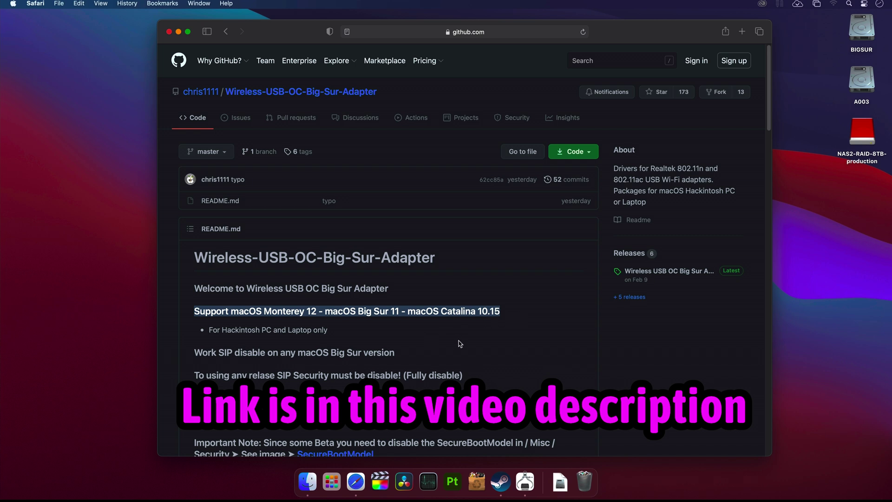
{"action": "scroll", "coordinate": [460, 341], "scroll_direction": "down", "scroll_amount": 5}
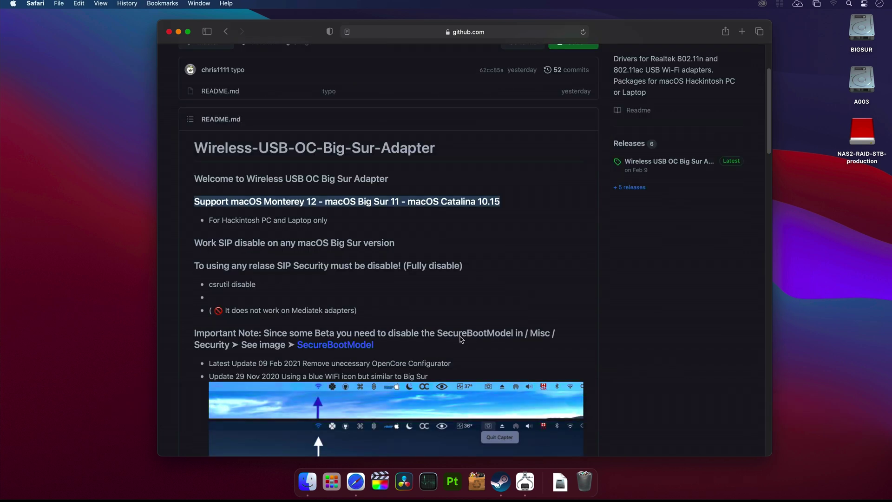
{"action": "scroll", "coordinate": [460, 341], "scroll_direction": "down", "scroll_amount": 4}
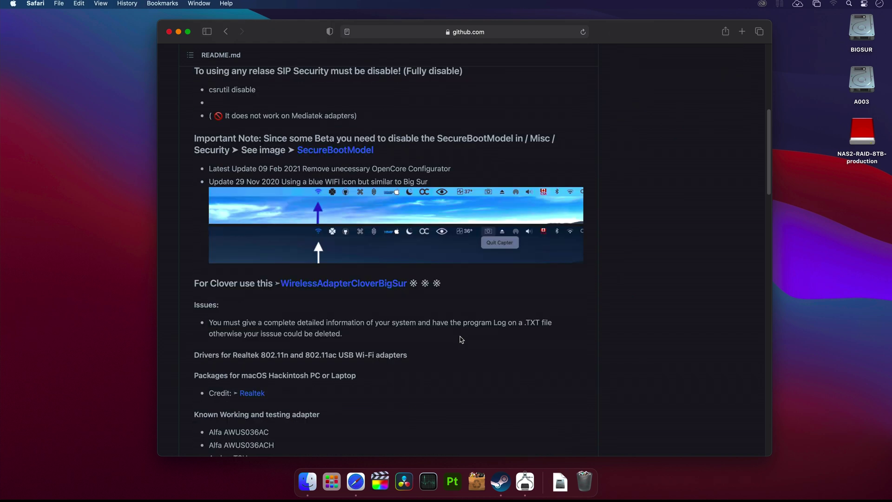
{"action": "scroll", "coordinate": [461, 340], "scroll_direction": "down", "scroll_amount": 4}
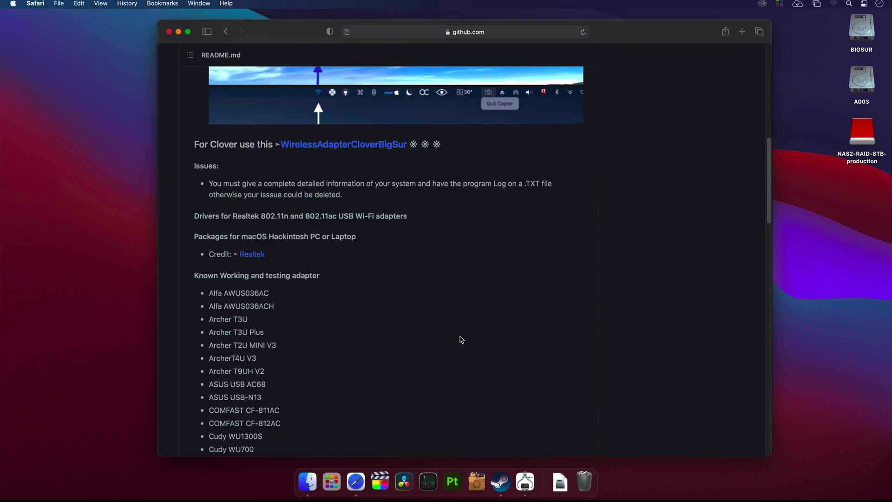
{"action": "scroll", "coordinate": [461, 340], "scroll_direction": "down", "scroll_amount": 2}
{"action": "scroll", "coordinate": [461, 339], "scroll_direction": "down", "scroll_amount": 1}
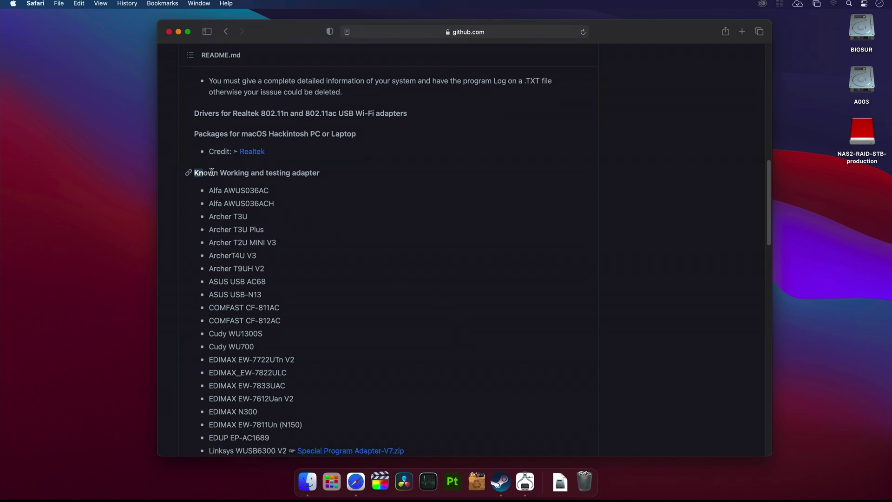
{"action": "left_click_drag", "start_coordinate": [211, 172], "coordinate": [361, 173]}
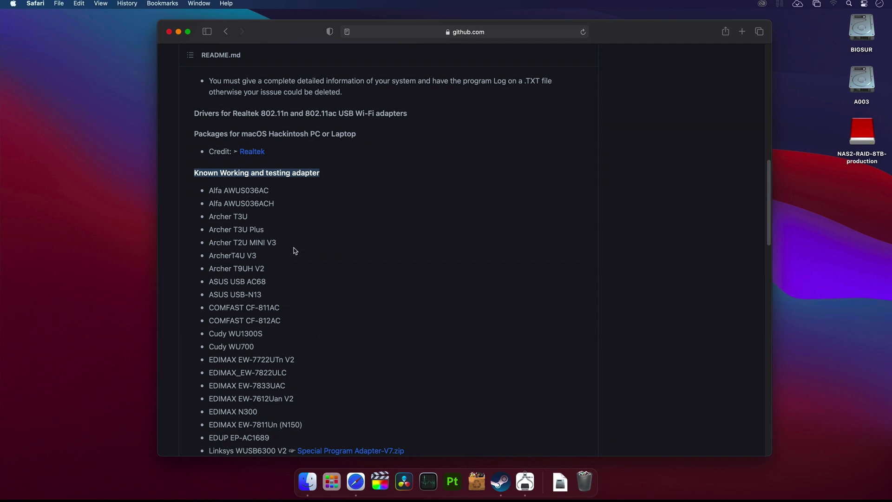
{"action": "left_click_drag", "start_coordinate": [267, 231], "coordinate": [209, 227]}
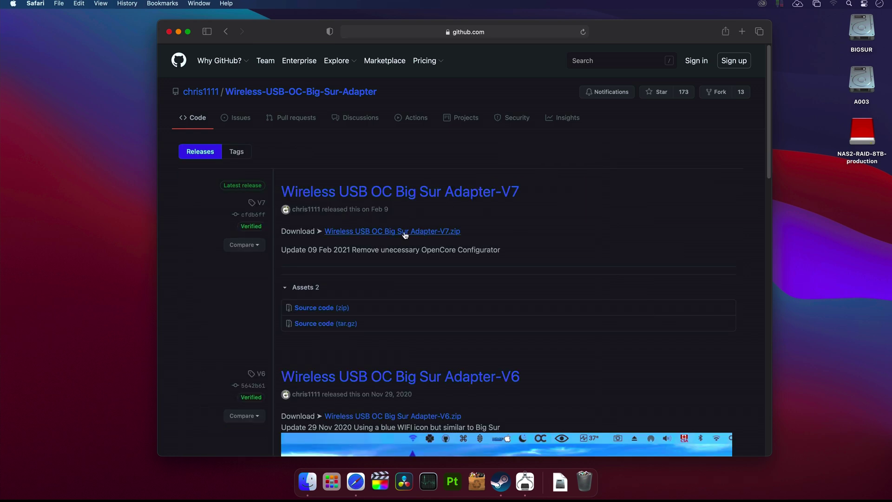
Download Wireless.USB.OC.Big.Sur.Adapter-V7.zip, show it in Finder and extract it.
{"action": "left_click", "coordinate": [405, 233]}
{"action": "left_click", "coordinate": [612, 268]}
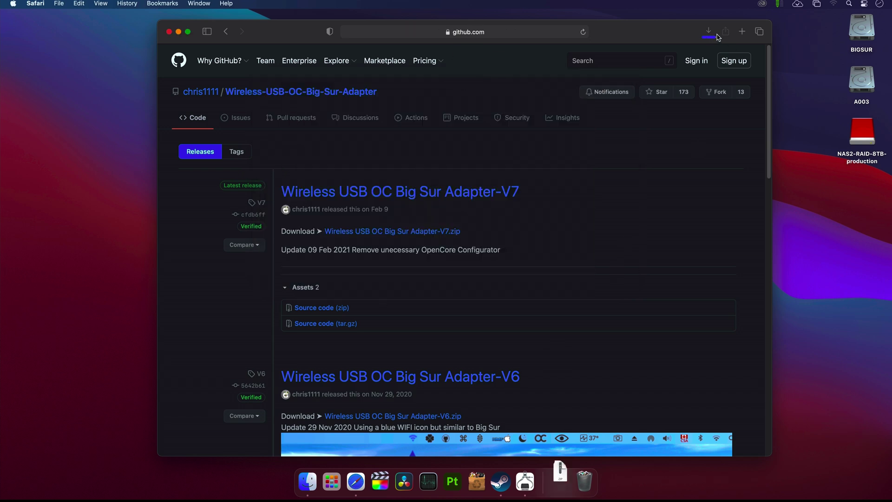
{"action": "left_click", "coordinate": [782, 79]}
{"action": "double_click", "coordinate": [464, 54]}
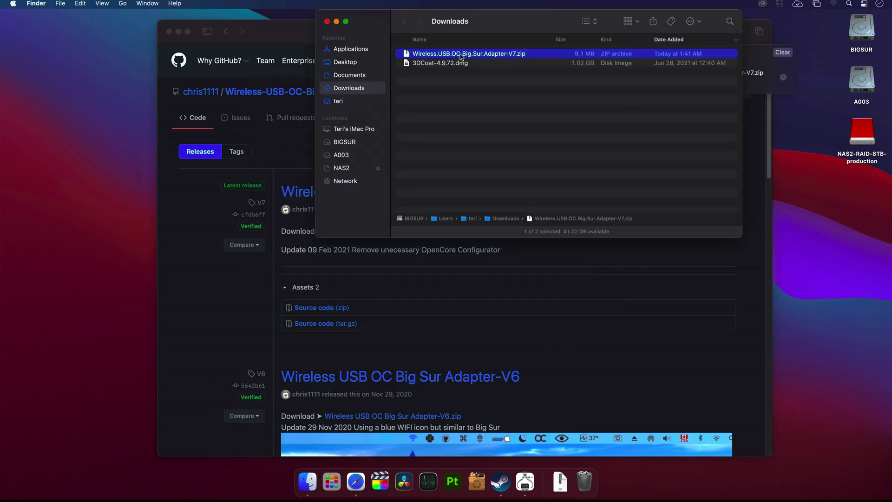
{"action": "key", "text": "Return"}
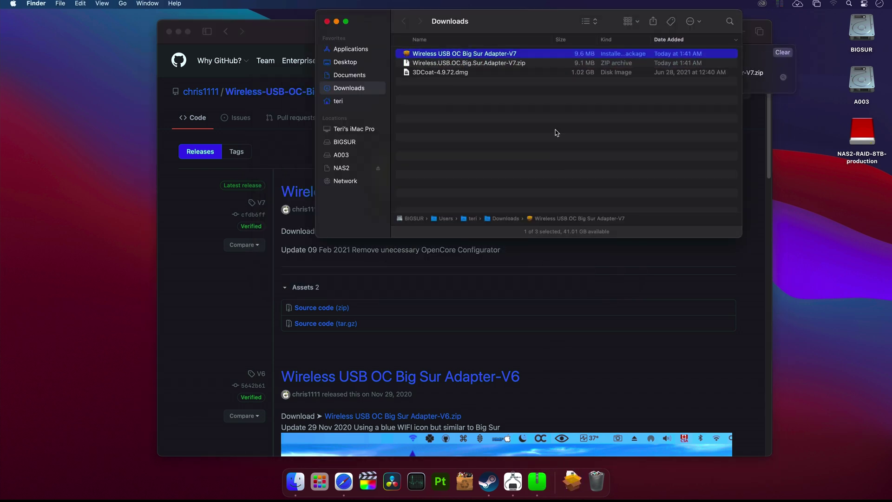
Quit the browser and open the extracted V7 installer package from Finder.
{"action": "left_click", "coordinate": [170, 202]}
{"action": "key", "text": "cmd+q"}
{"action": "right_click", "coordinate": [501, 55]}
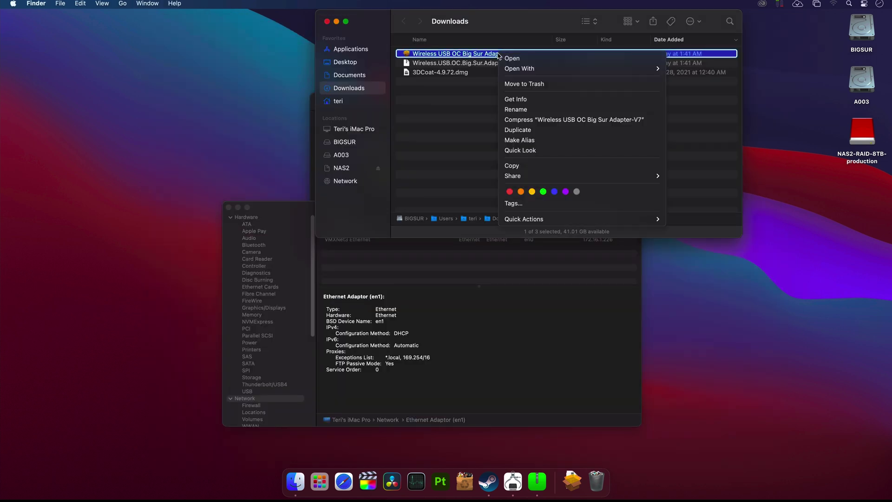
{"action": "left_click", "coordinate": [509, 56]}
Install the Wireless USB OC Big Sur Adapter package, authorising with the account password.
{"action": "left_click", "coordinate": [419, 236]}
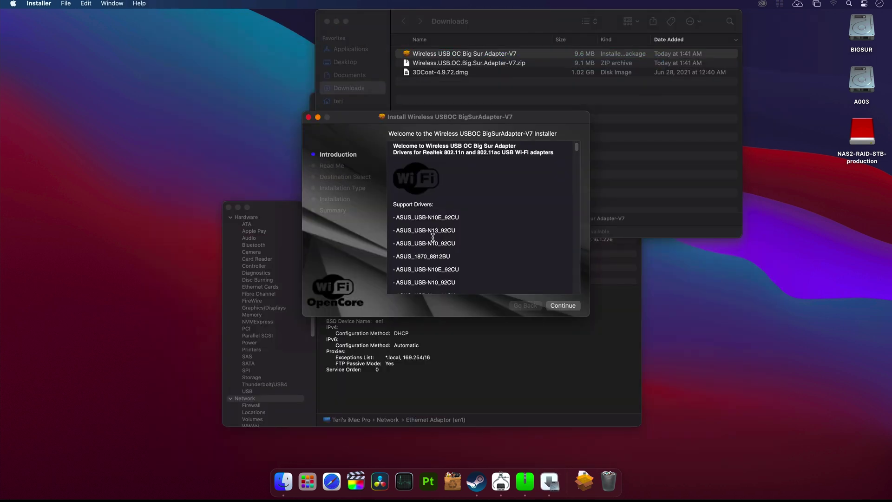
{"action": "scroll", "coordinate": [578, 153], "scroll_direction": "down", "scroll_amount": 2}
{"action": "scroll", "coordinate": [579, 154], "scroll_direction": "up", "scroll_amount": 3}
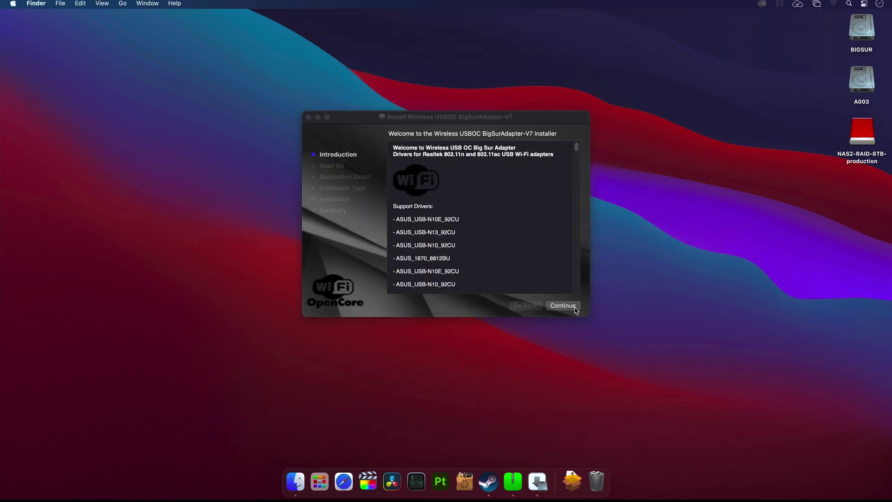
{"action": "left_click", "coordinate": [575, 308]}
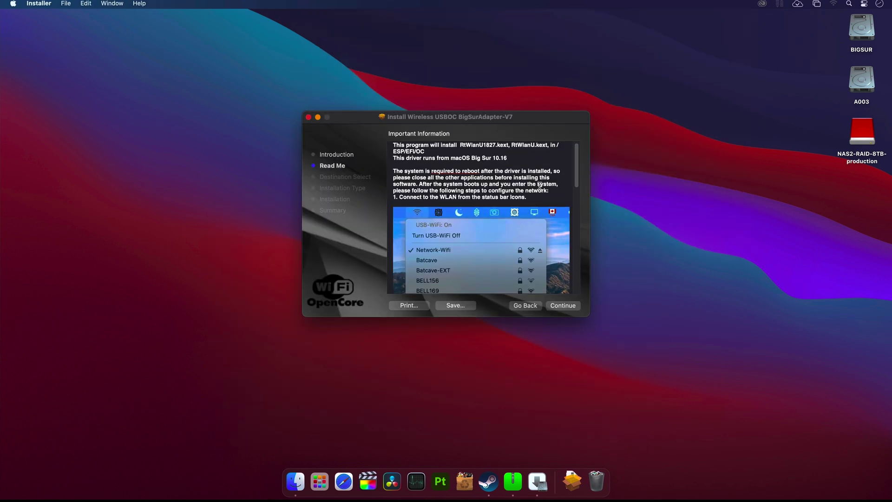
{"action": "left_click", "coordinate": [571, 309]}
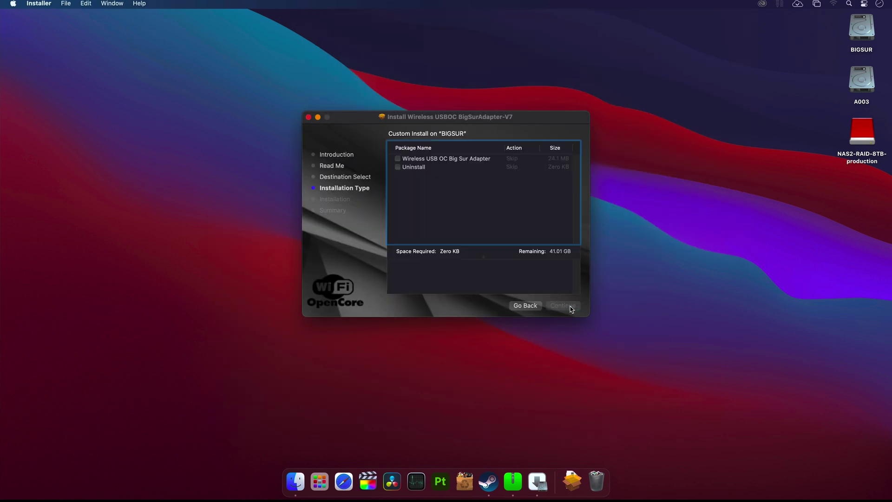
{"action": "left_click", "coordinate": [398, 158]}
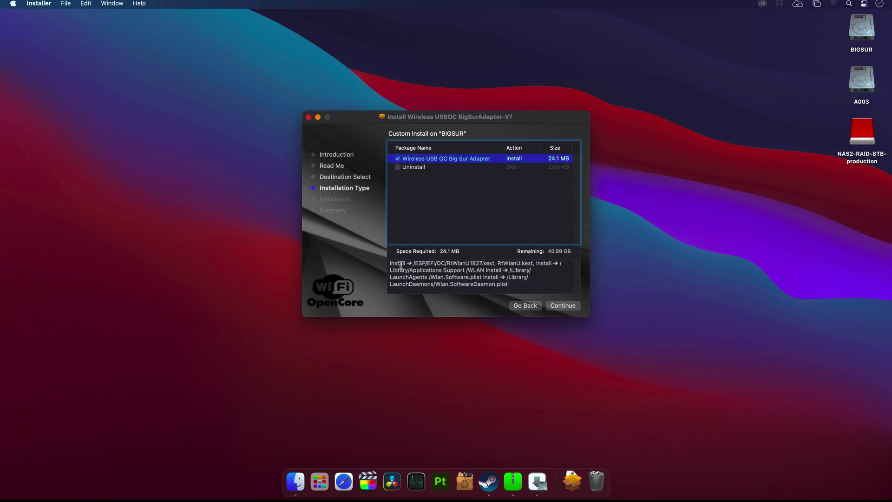
{"action": "left_click", "coordinate": [573, 309]}
{"action": "left_click", "coordinate": [573, 309]}
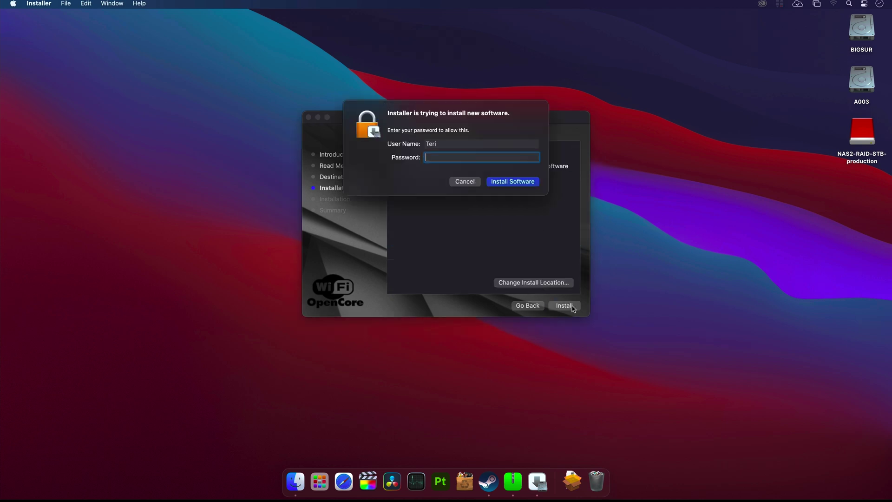
{"action": "key", "text": "Return"}
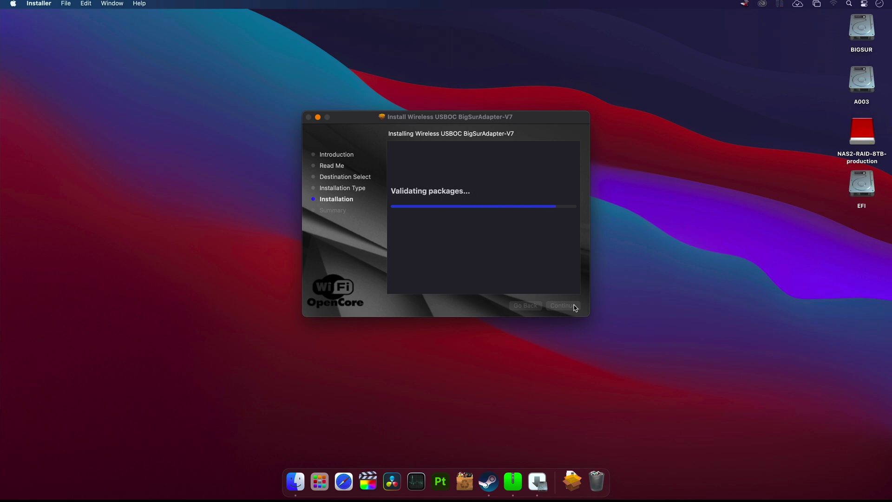
Browse the EFI volume to EFI/OC/Kexts in column view and select RtWlanU.kext and RtWlanU1827.kext.
{"action": "double_click", "coordinate": [865, 183]}
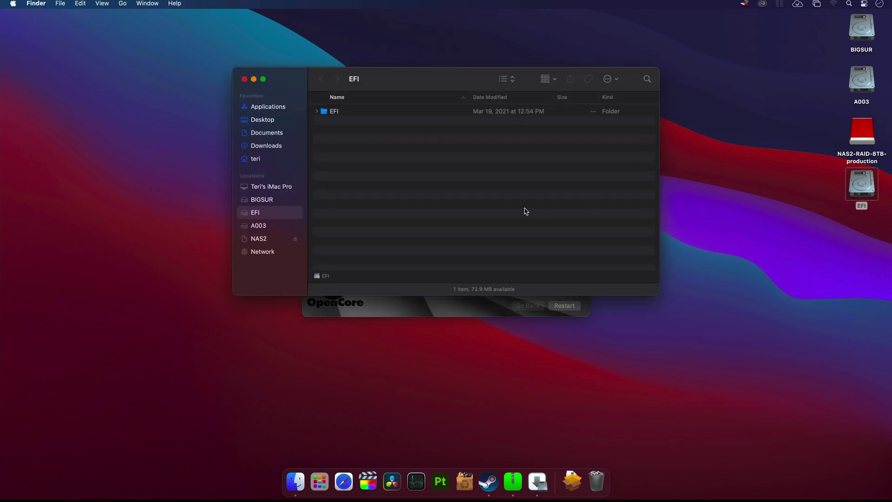
{"action": "key", "text": "super+3"}
{"action": "left_click", "coordinate": [328, 99]}
{"action": "left_click", "coordinate": [472, 118]}
{"action": "left_click", "coordinate": [570, 129]}
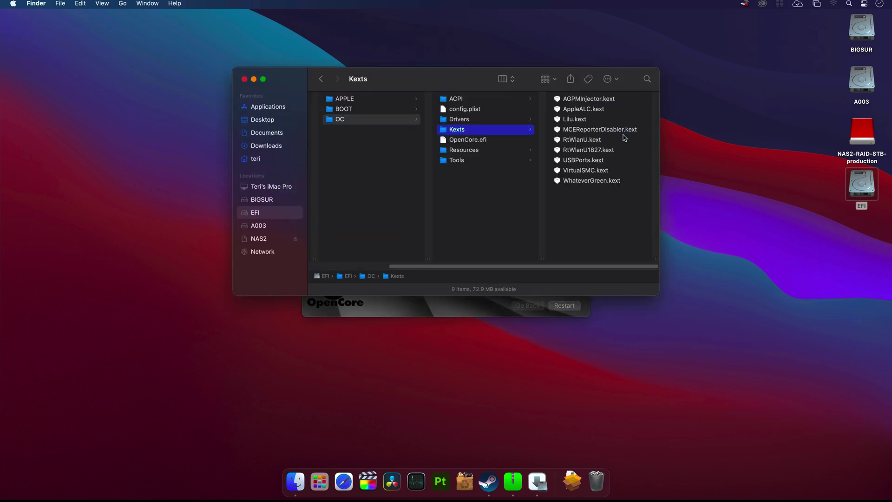
{"action": "left_click", "coordinate": [624, 139]}
{"action": "left_click", "coordinate": [528, 150], "text": "shift"}
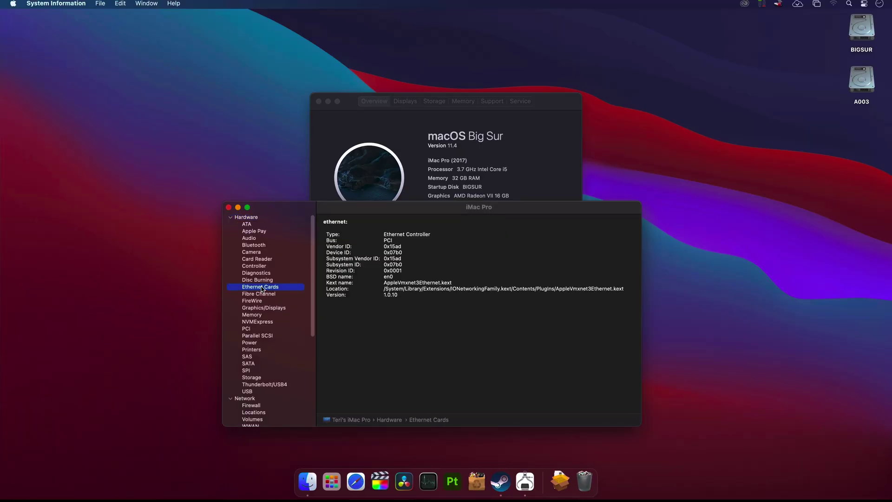
Check the Network services, then the USB device tree listing the Realtek 802.11ac NIC.
{"action": "left_click", "coordinate": [245, 399]}
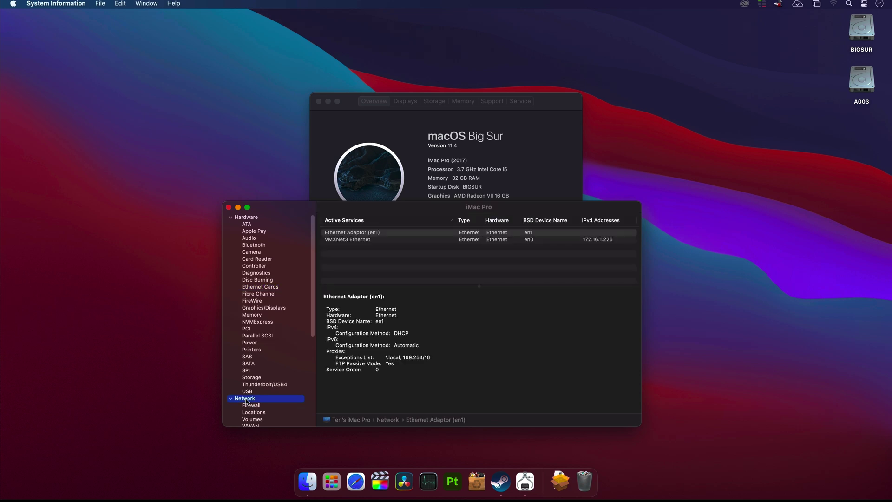
{"action": "key", "text": "Up"}
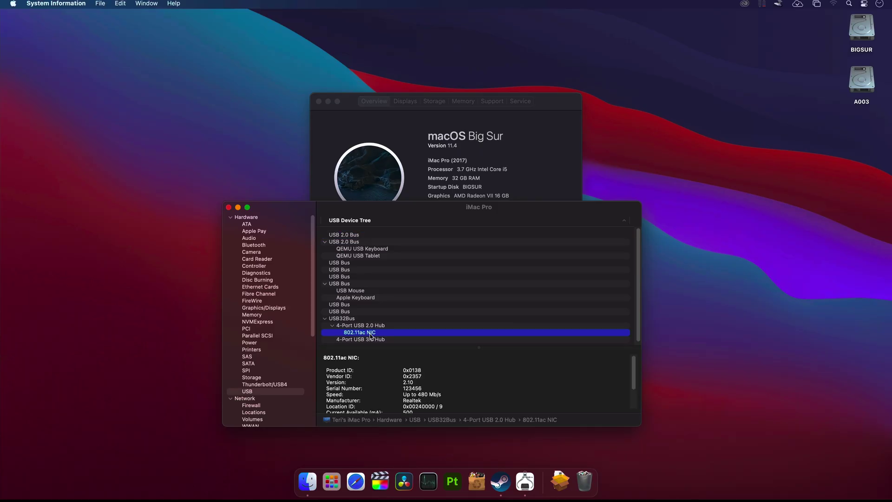
{"action": "key", "text": "Tab"}
Look over the USB-WiFi adapter's network list and the built-in Wi-Fi status menu.
{"action": "left_click", "coordinate": [778, 4]}
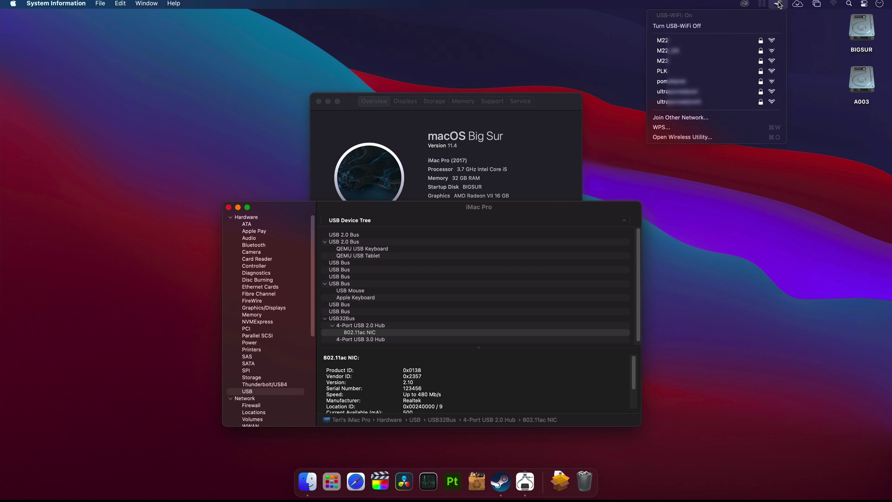
{"action": "left_click", "coordinate": [778, 4]}
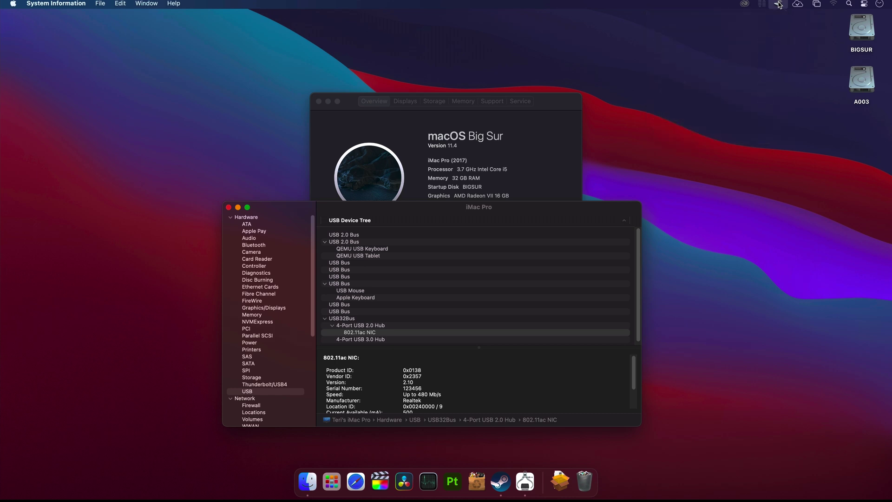
{"action": "left_click", "coordinate": [834, 4]}
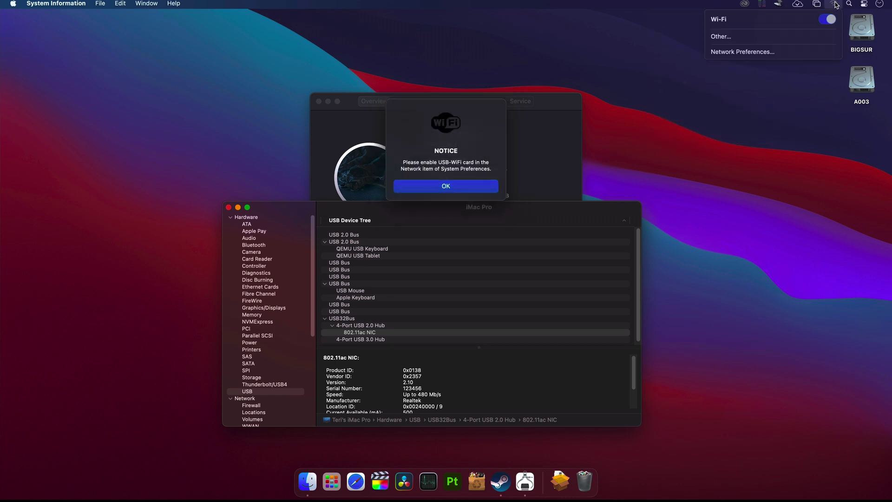
Join the bottom secured network through Join Other Network by pasting its password, then confirm the connection.
{"action": "left_click", "coordinate": [778, 4]}
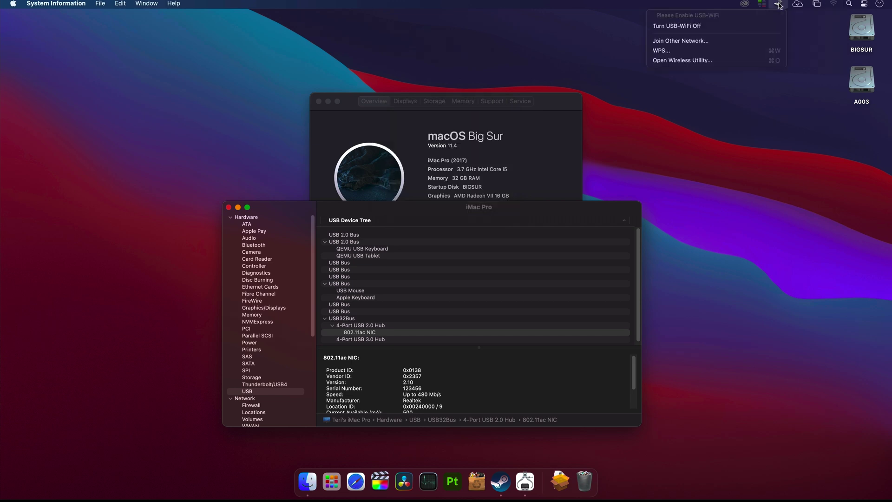
{"action": "left_click", "coordinate": [725, 64]}
{"action": "scroll", "coordinate": [427, 170], "scroll_direction": "down", "scroll_amount": 2}
{"action": "left_click", "coordinate": [402, 174]}
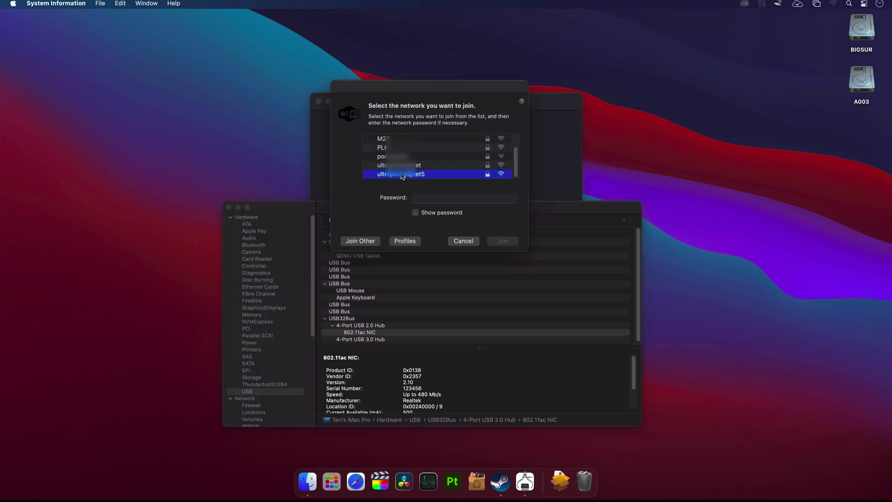
{"action": "left_click", "coordinate": [437, 196]}
{"action": "key", "text": "super+v"}
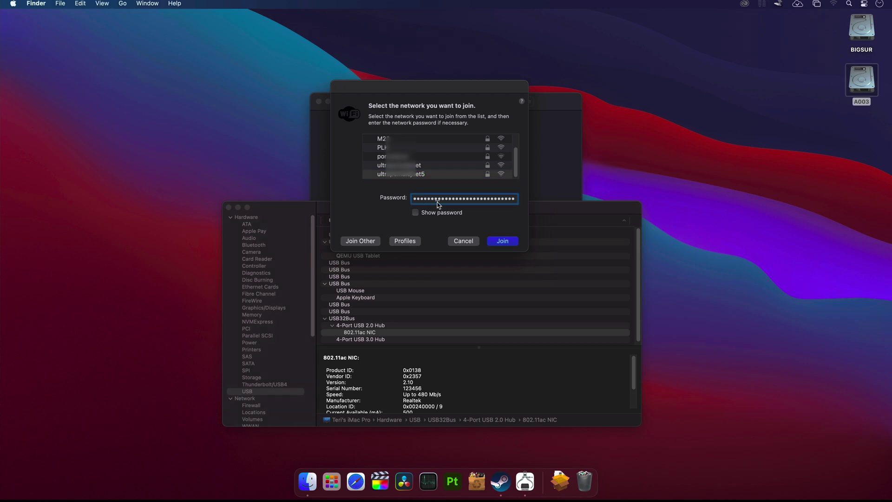
{"action": "left_click", "coordinate": [511, 243]}
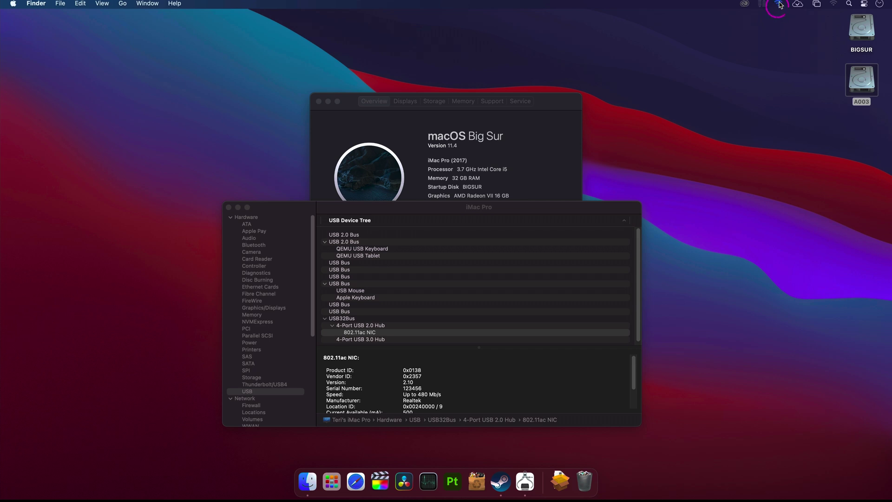
{"action": "left_click", "coordinate": [779, 5]}
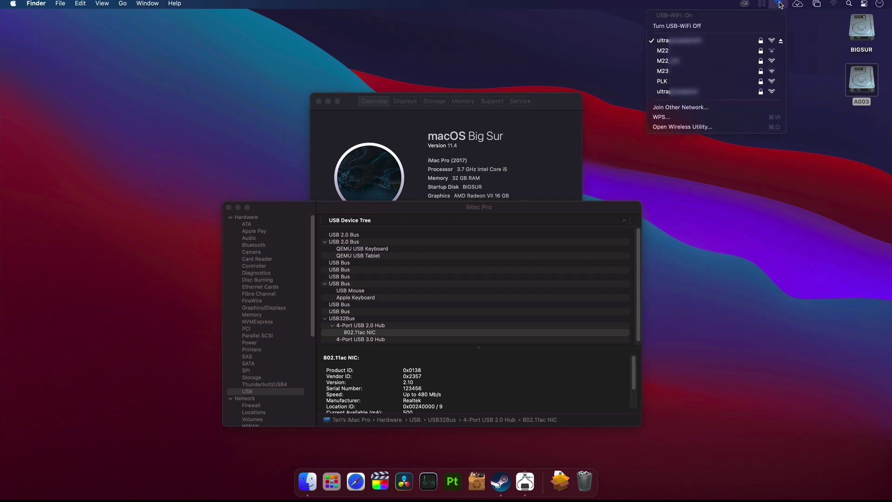
Set Configure IPv4 to Off for VMXNet3 Ethernet in Network preferences and apply it.
{"action": "left_click", "coordinate": [779, 4]}
{"action": "left_click", "coordinate": [13, 4]}
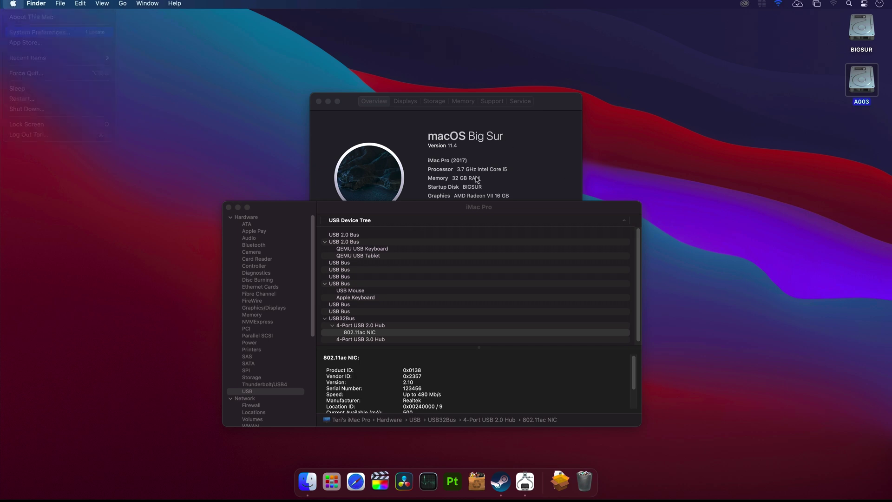
{"action": "left_click", "coordinate": [39, 31]}
{"action": "left_click", "coordinate": [353, 266]}
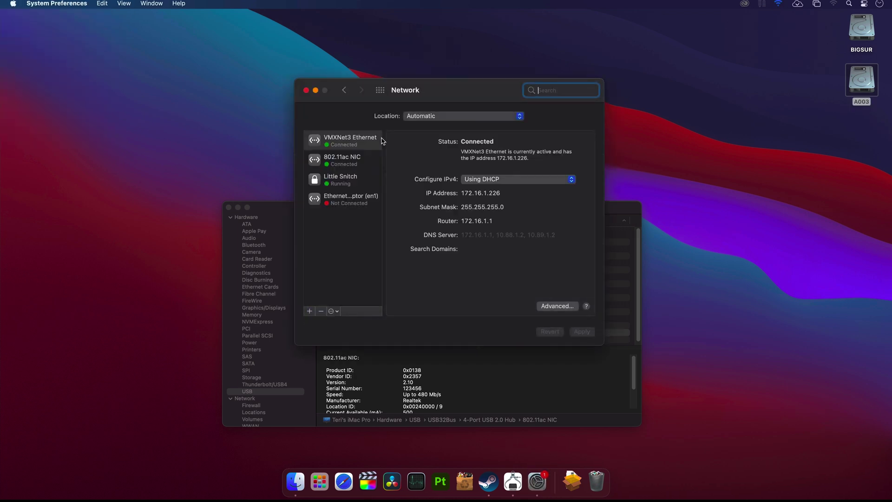
{"action": "left_click", "coordinate": [350, 142]}
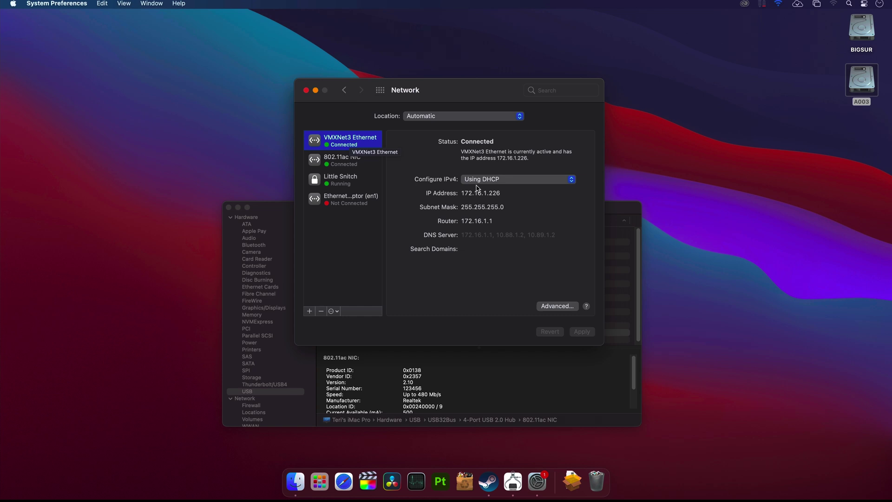
{"action": "left_click", "coordinate": [526, 180]}
{"action": "left_click", "coordinate": [490, 226]}
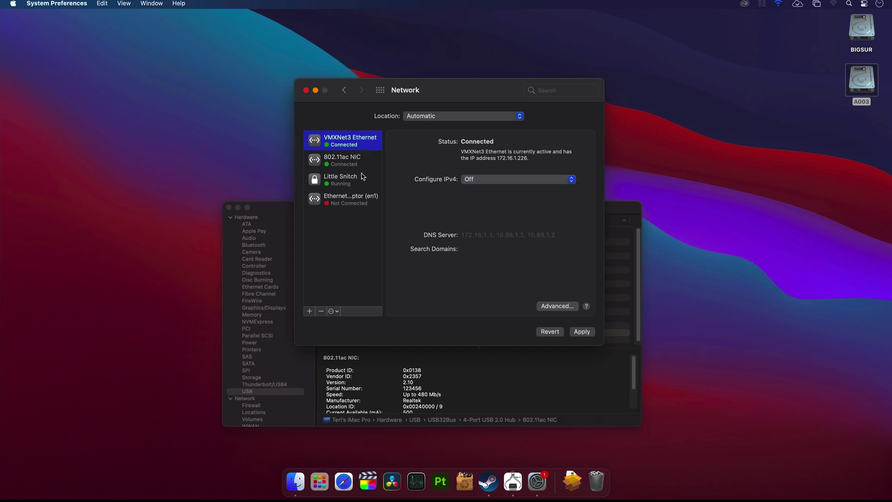
{"action": "left_click", "coordinate": [582, 333]}
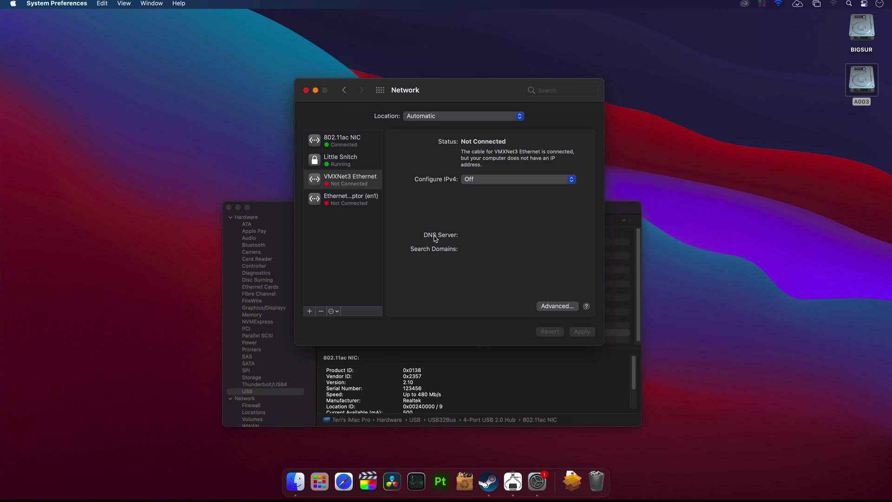
{"action": "left_click", "coordinate": [344, 481]}
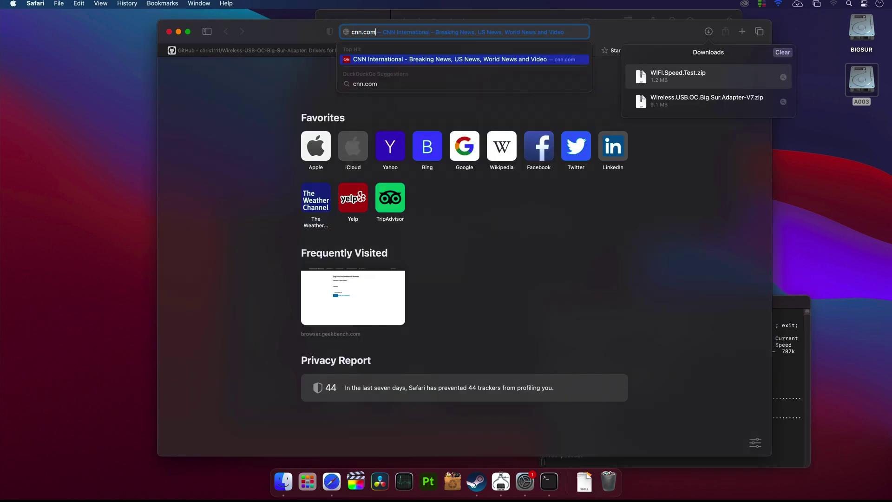
Load the CNN homepage to confirm the Wi-Fi connection works.
{"action": "key", "text": "Return"}
{"action": "scroll", "coordinate": [378, 230], "scroll_direction": "down", "scroll_amount": 5}
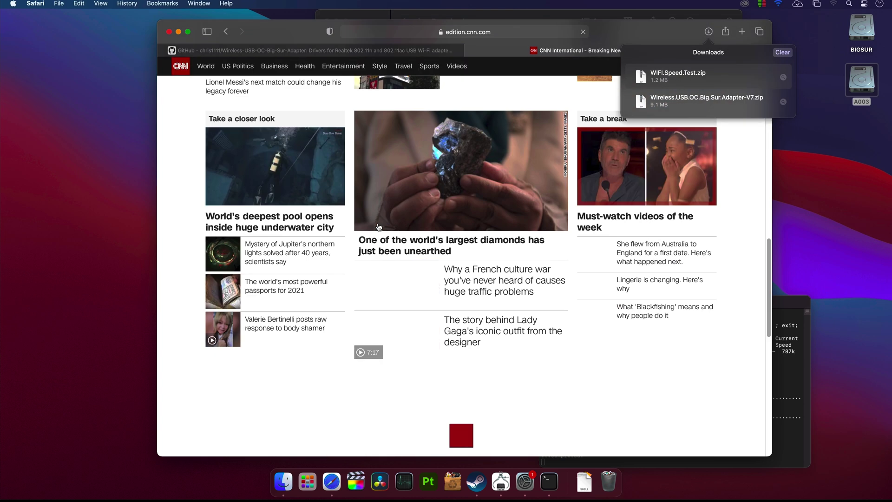
{"action": "scroll", "coordinate": [377, 230], "scroll_direction": "up", "scroll_amount": 5}
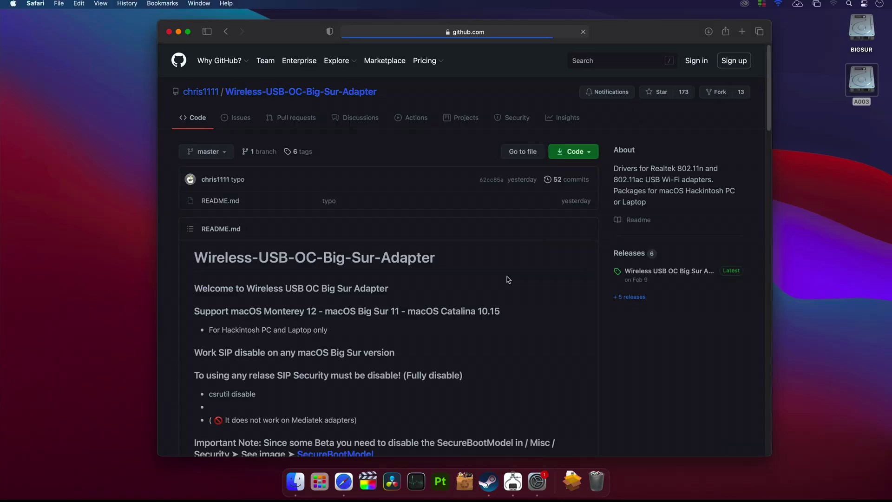
{"action": "scroll", "coordinate": [511, 280], "scroll_direction": "down", "scroll_amount": 15}
{"action": "scroll", "coordinate": [509, 280], "scroll_direction": "down", "scroll_amount": 20}
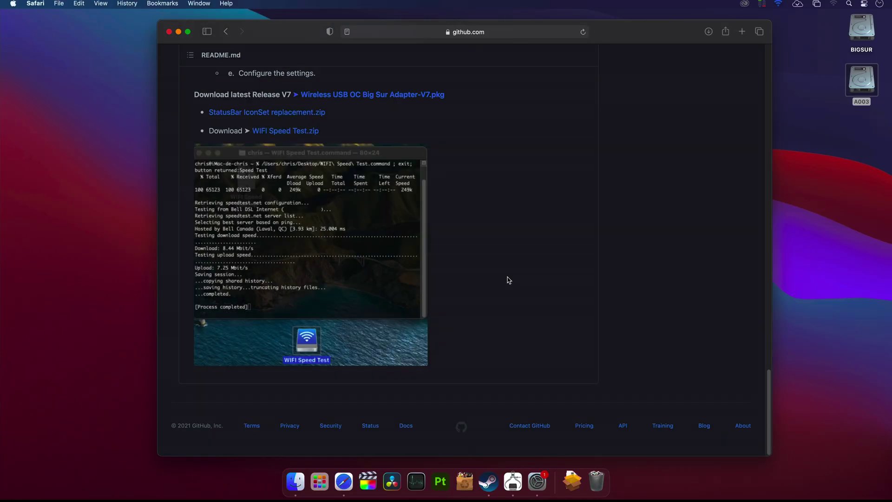
{"action": "scroll", "coordinate": [509, 280], "scroll_direction": "up", "scroll_amount": 2}
Download WIFI.Speed.Test.zip from the GitHub README and unzip it from the downloads list.
{"action": "left_click", "coordinate": [286, 197]}
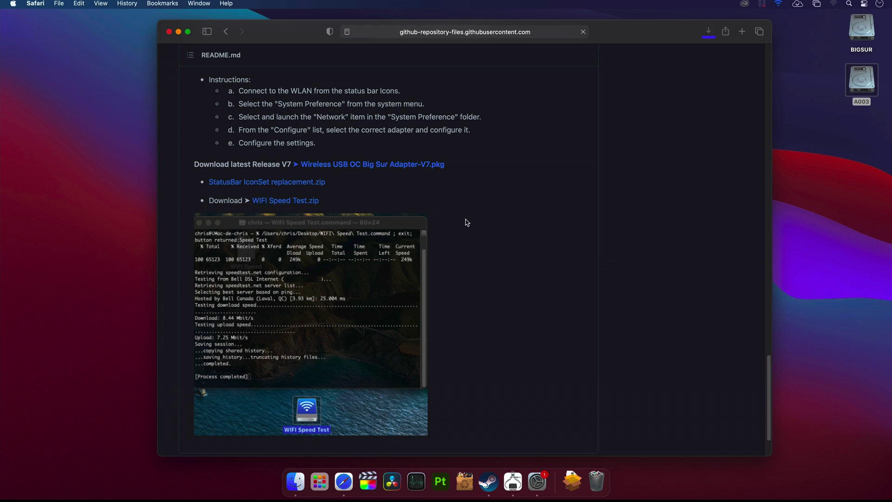
{"action": "left_click", "coordinate": [593, 266]}
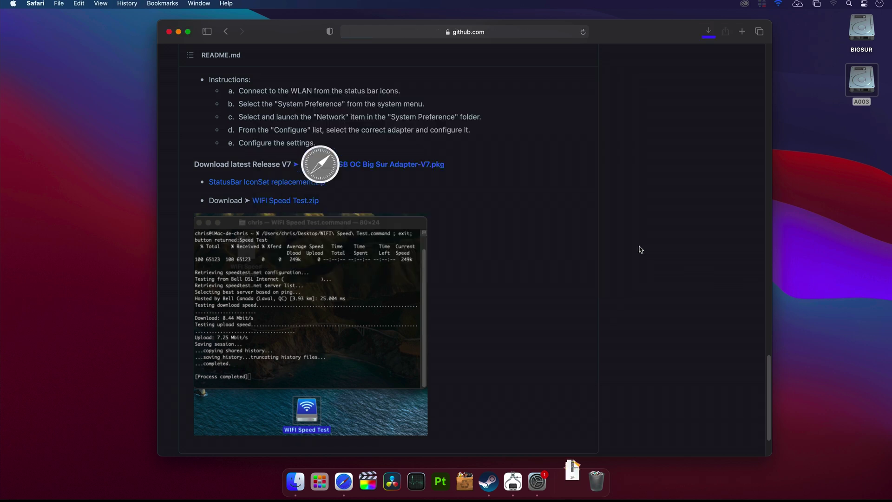
{"action": "left_click", "coordinate": [709, 32]}
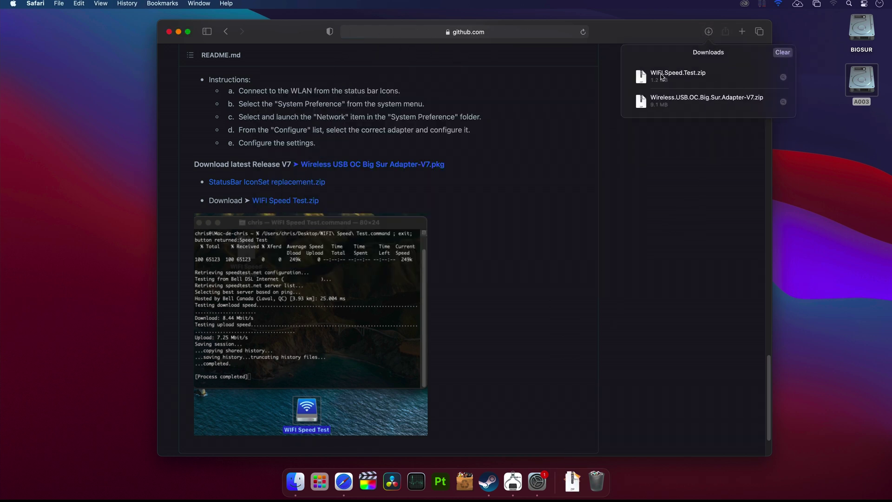
{"action": "double_click", "coordinate": [676, 78]}
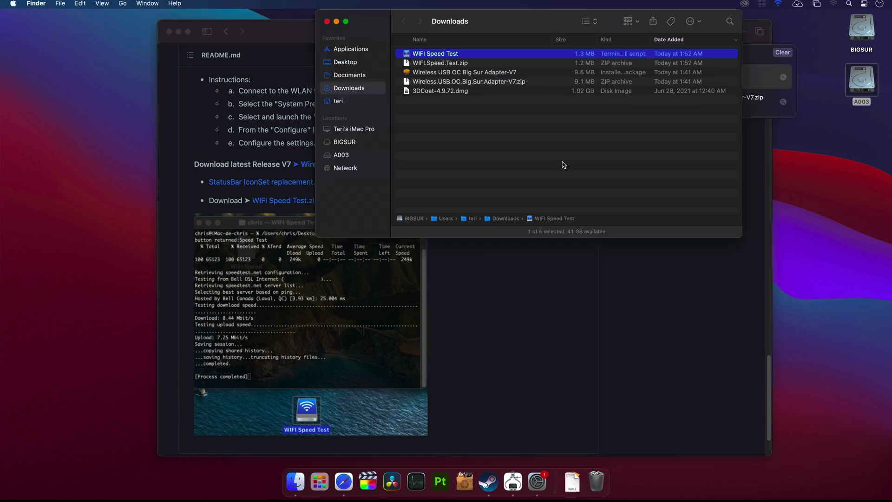
Open the WIFI Speed Test script from Finder and start the speed test in Terminal.
{"action": "right_click", "coordinate": [444, 53]}
{"action": "left_click", "coordinate": [466, 59]}
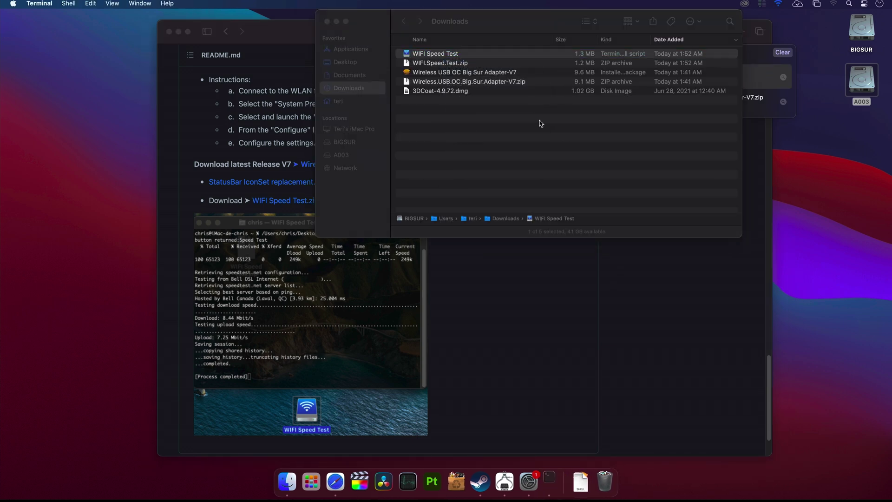
{"action": "left_click", "coordinate": [530, 153]}
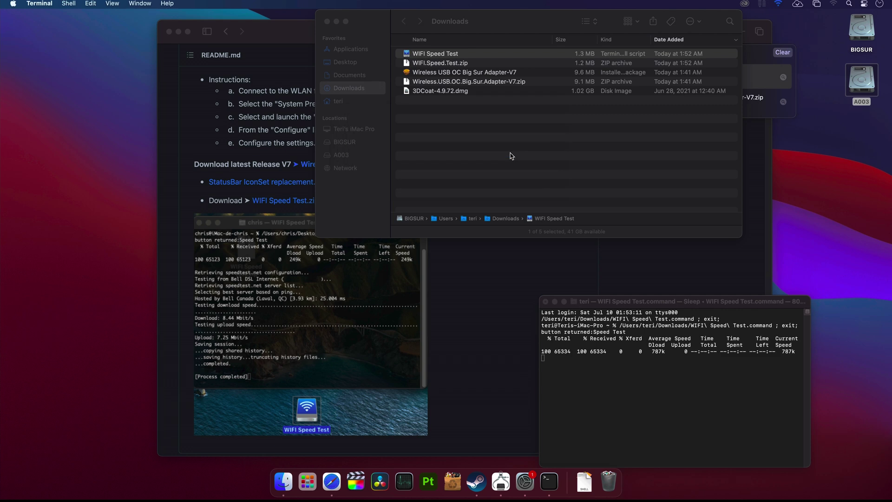